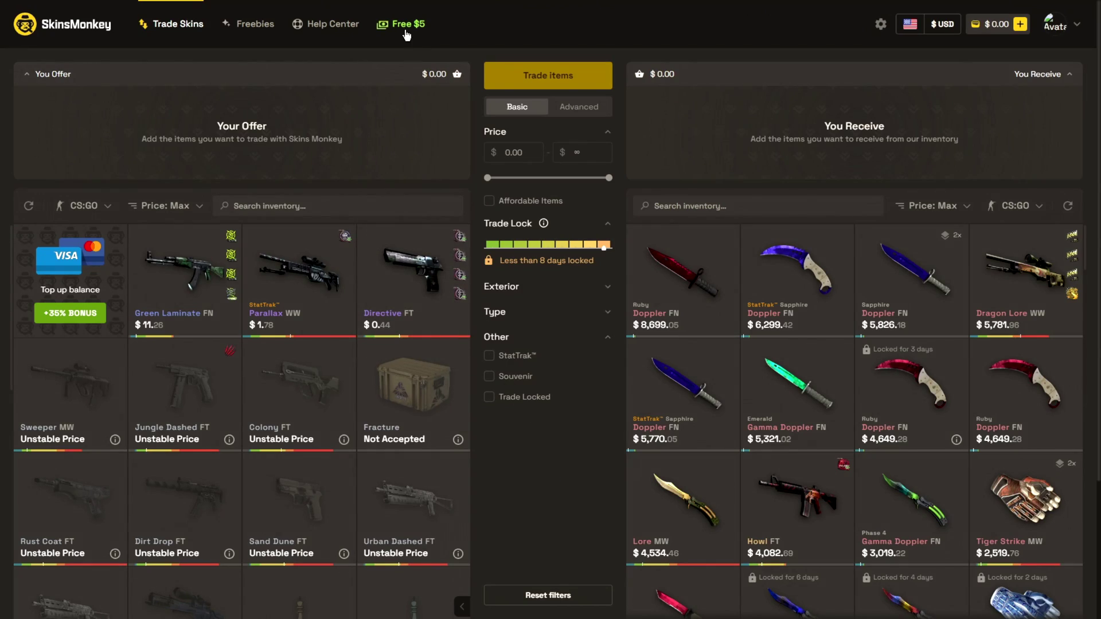
Add the Green Laminate rifle to the offer and choose a $100.00 crypto balance top-up
left_click(406, 26)
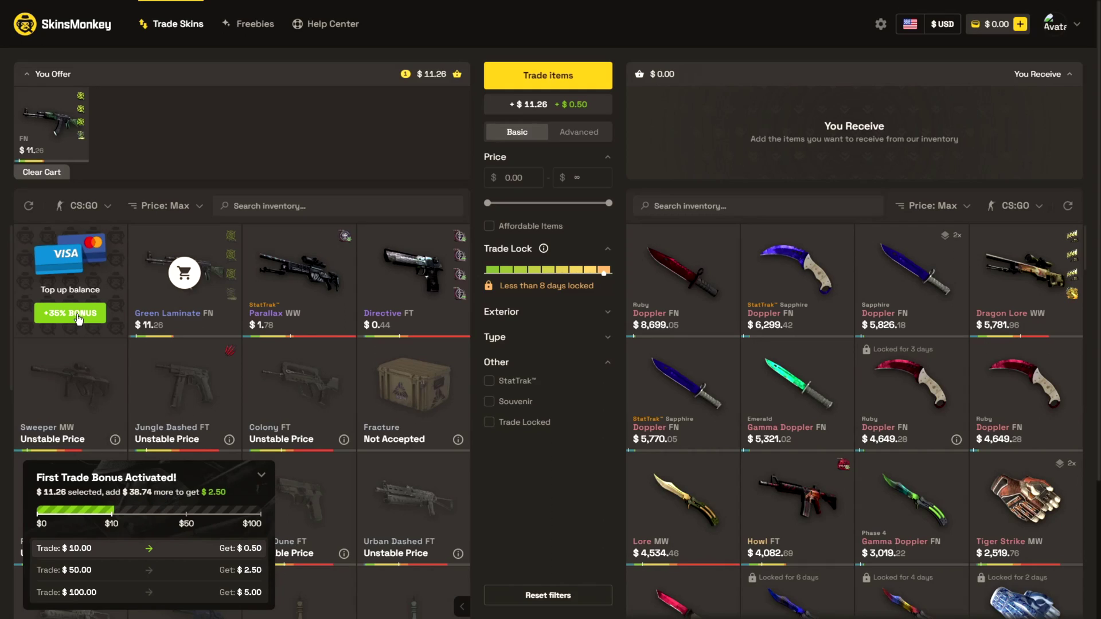
left_click(78, 315)
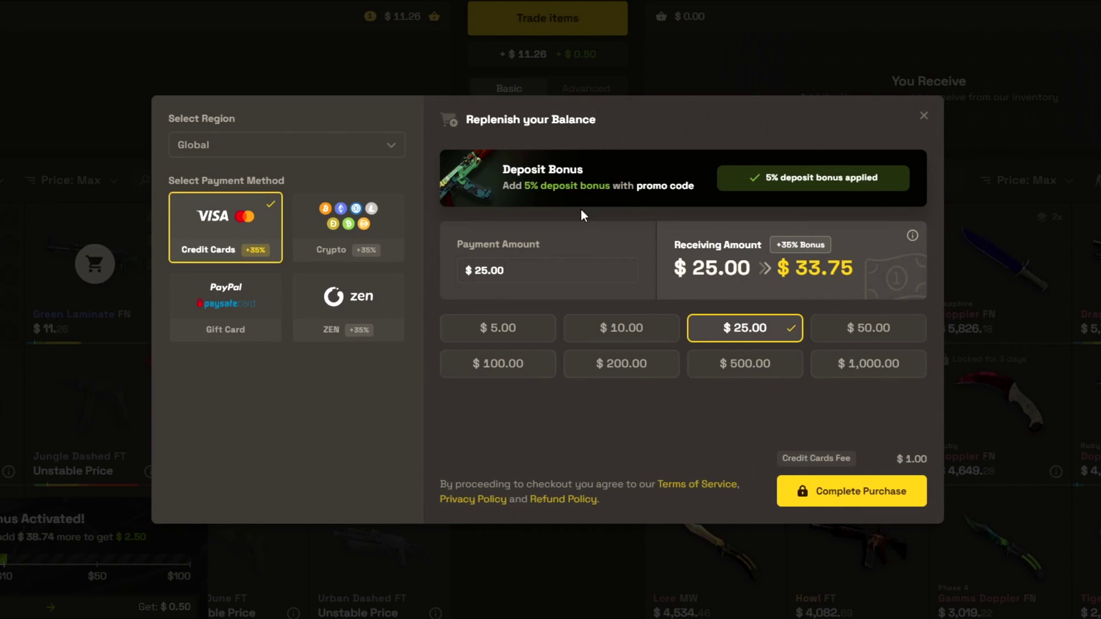
left_click(383, 222)
left_click(497, 363)
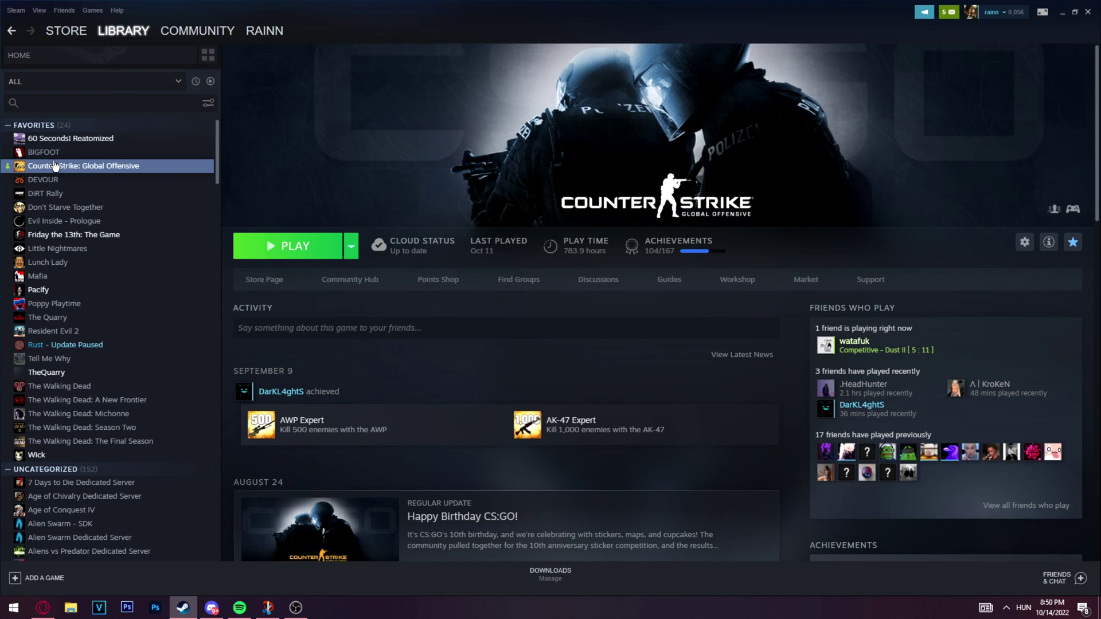
Open CS:GO's install folder in File Explorer from its Steam Properties, Local Files section
right_click(75, 170)
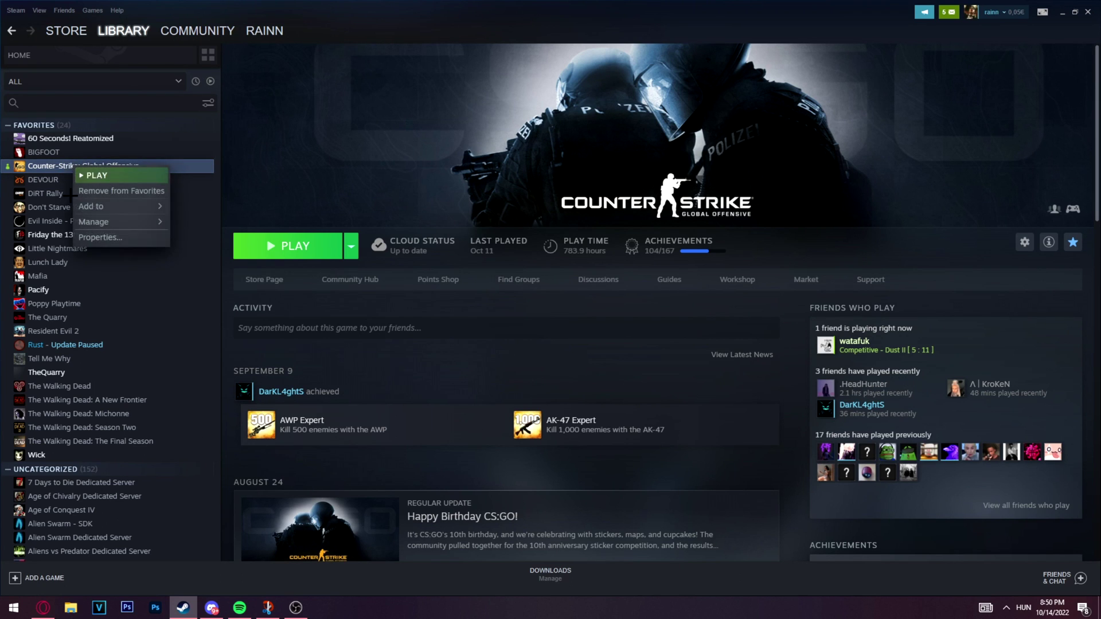
left_click(111, 239)
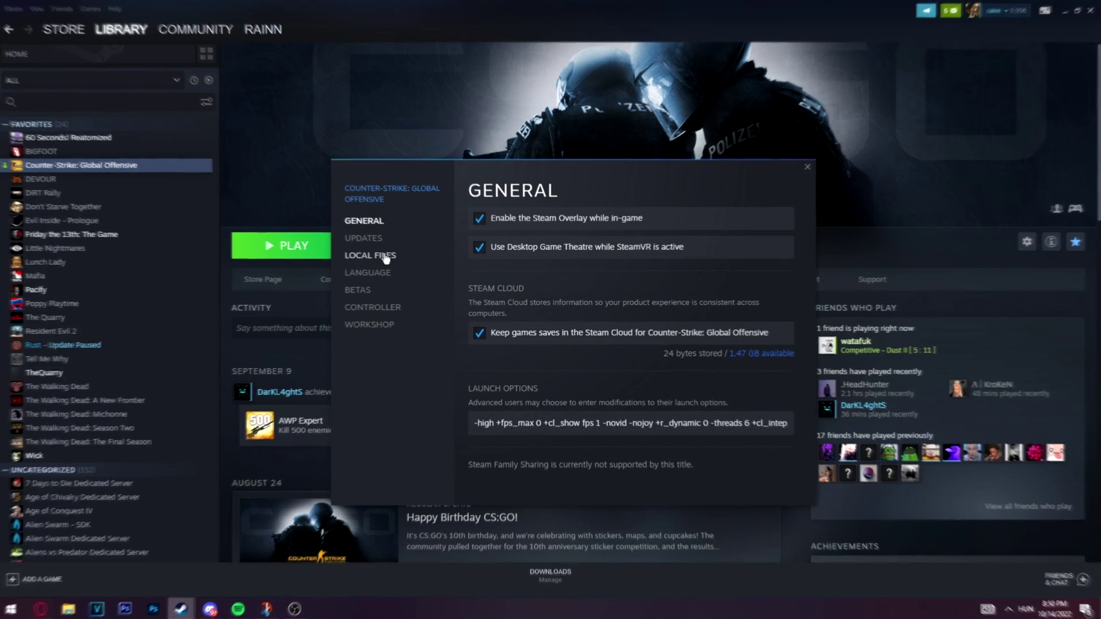
left_click(383, 256)
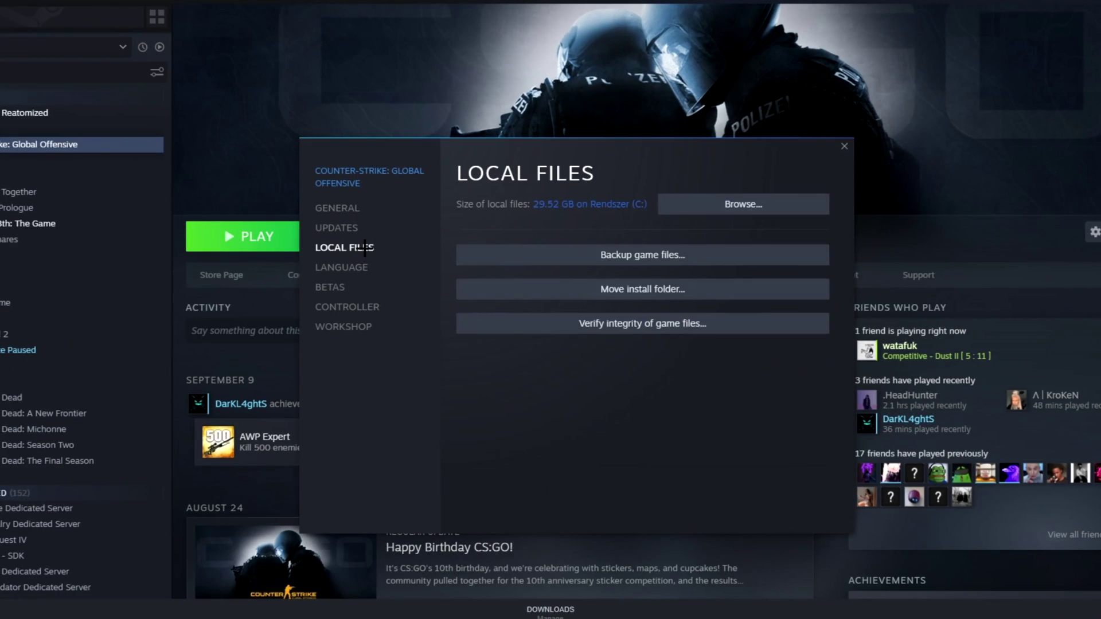
left_click(744, 206)
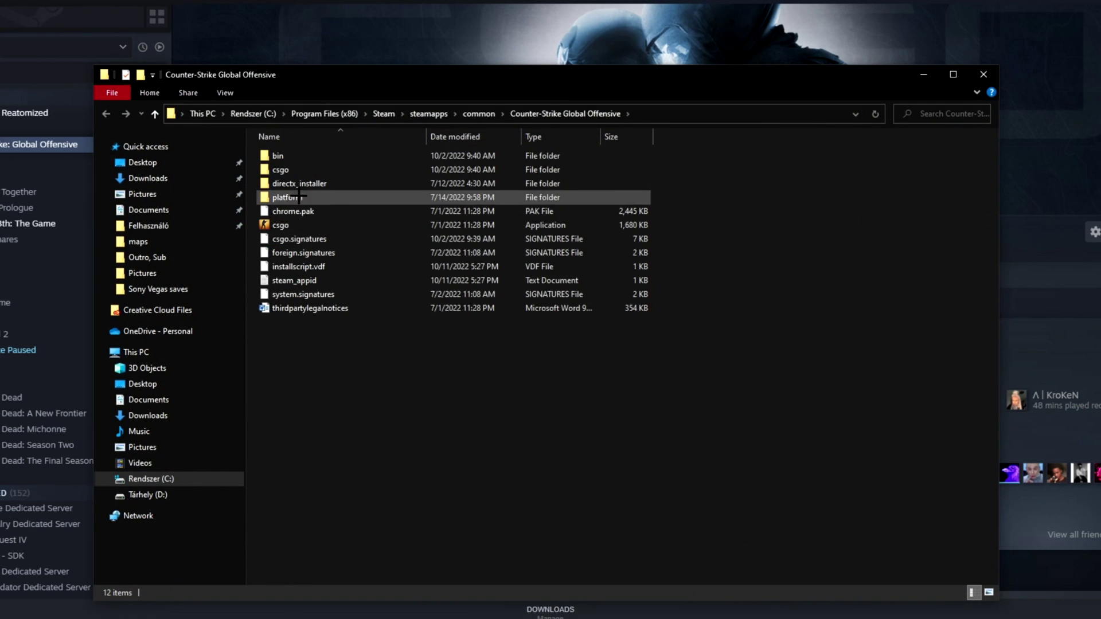
Go into csgo\maps, preview de_inferno.jpg in Photos, then close Photos
double_click(310, 171)
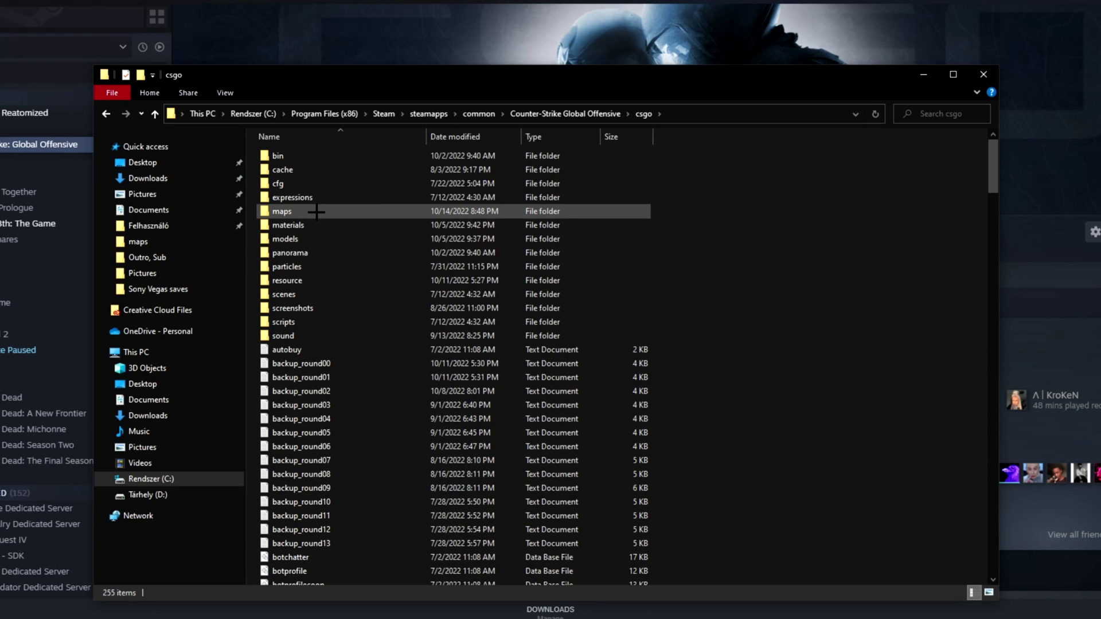
double_click(317, 211)
scroll(357, 219, "down", 5)
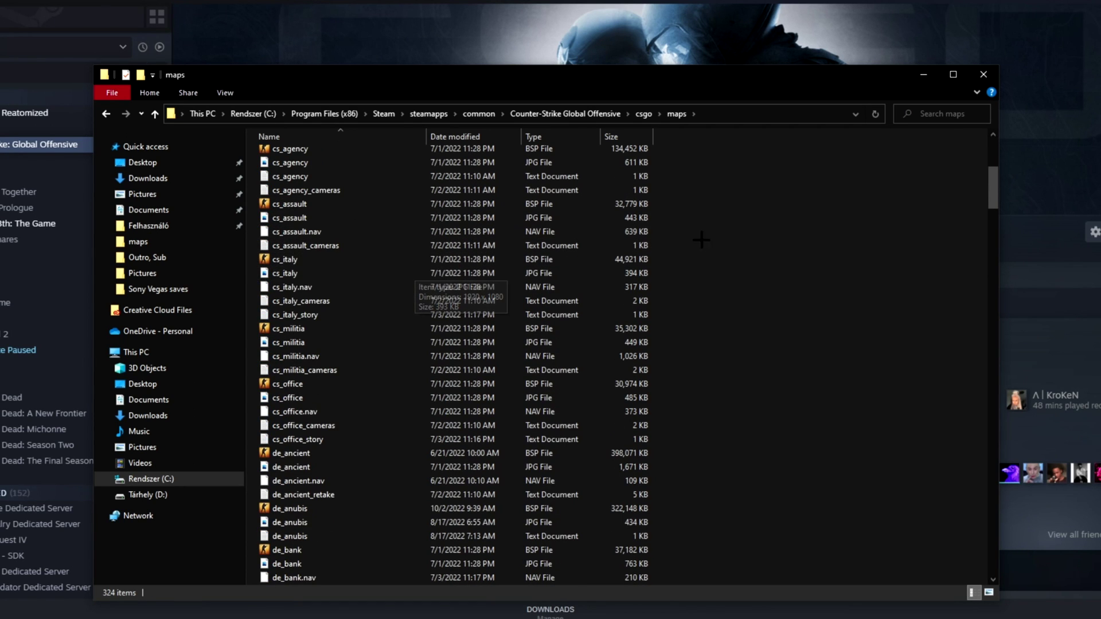
mouse_move(992, 186)
left_mouse_down()
mouse_move(955, 529)
mouse_move(946, 393)
left_mouse_up()
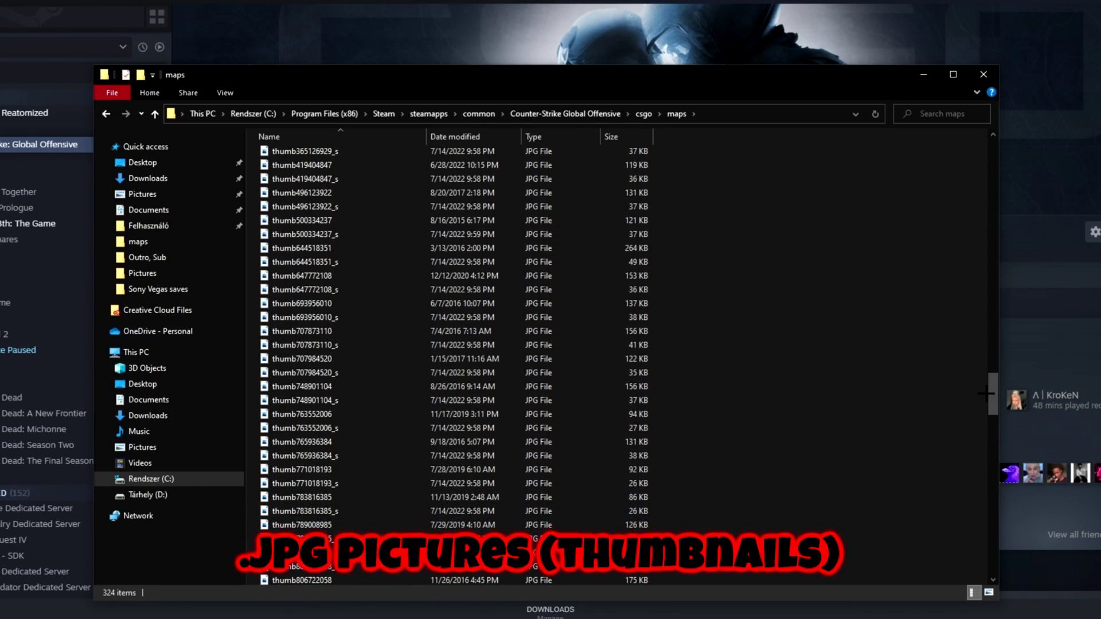
scroll(728, 361, "up", 20)
scroll(728, 361, "up", 5)
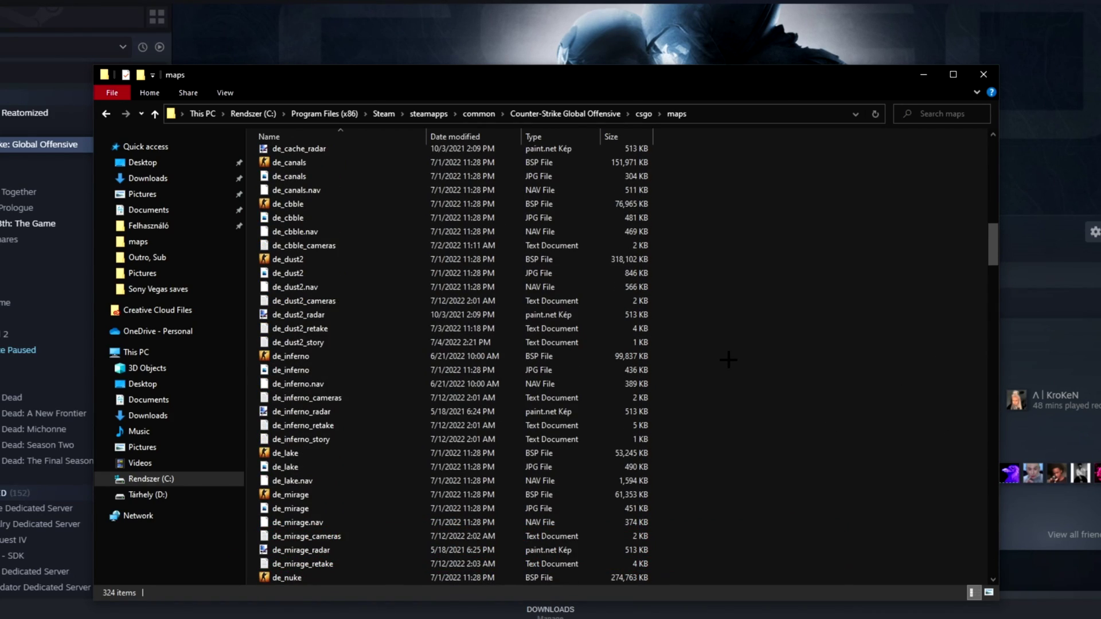
double_click(317, 371)
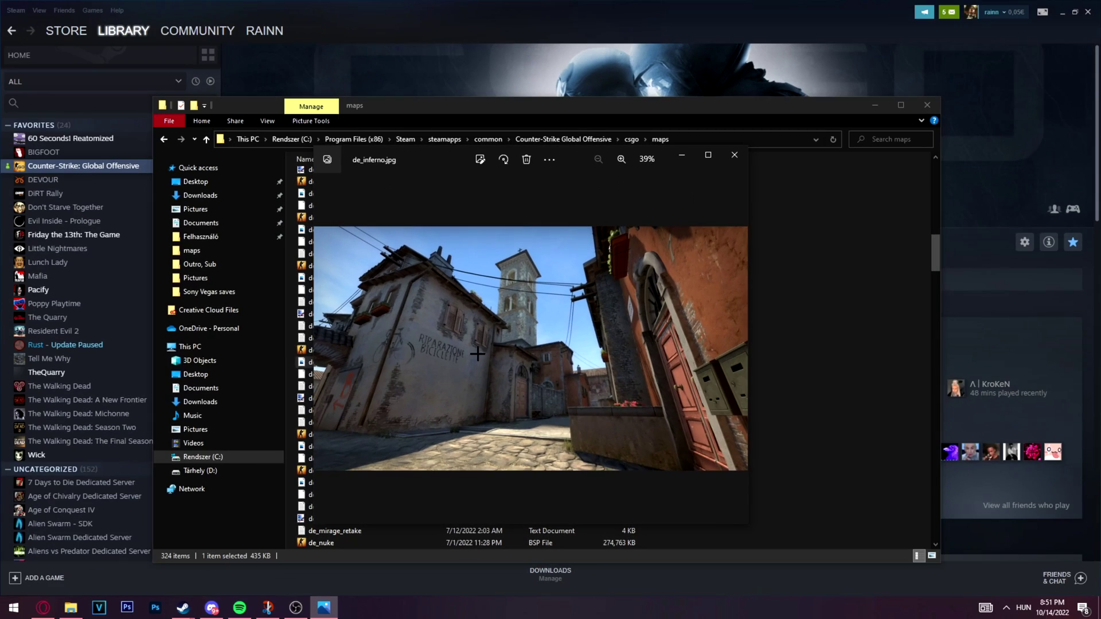
left_click(733, 155)
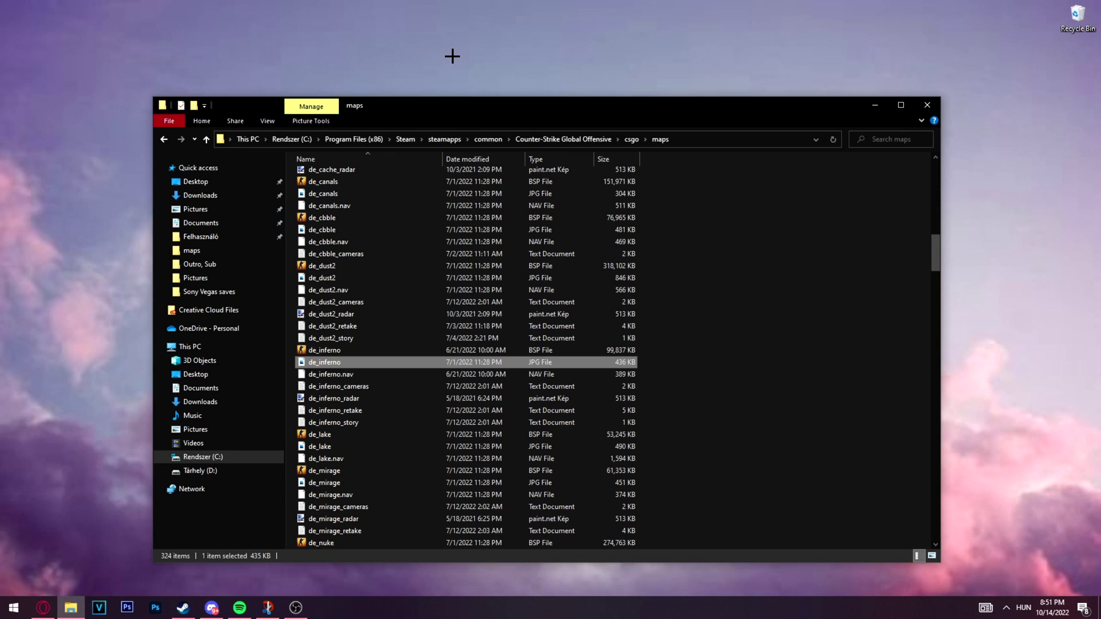
Create a desktop folder named 'csgo background map' and move it to the top
right_click(453, 55)
left_click(609, 174)
type("csgo backgr")
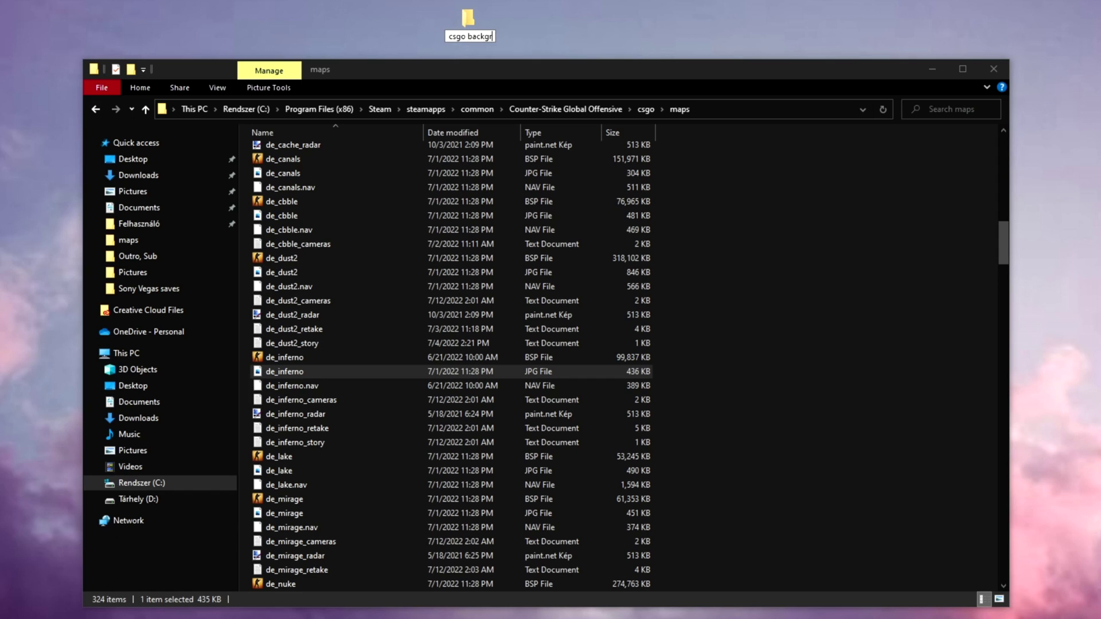
type("oun")
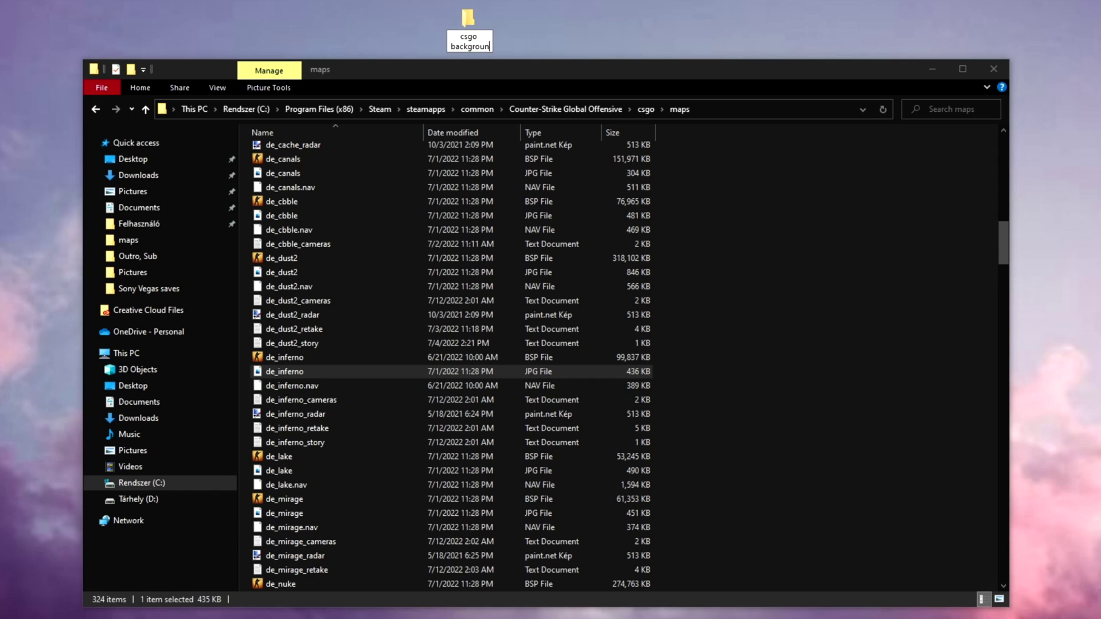
key("Return")
left_click_drag(472, 19, 525, 19)
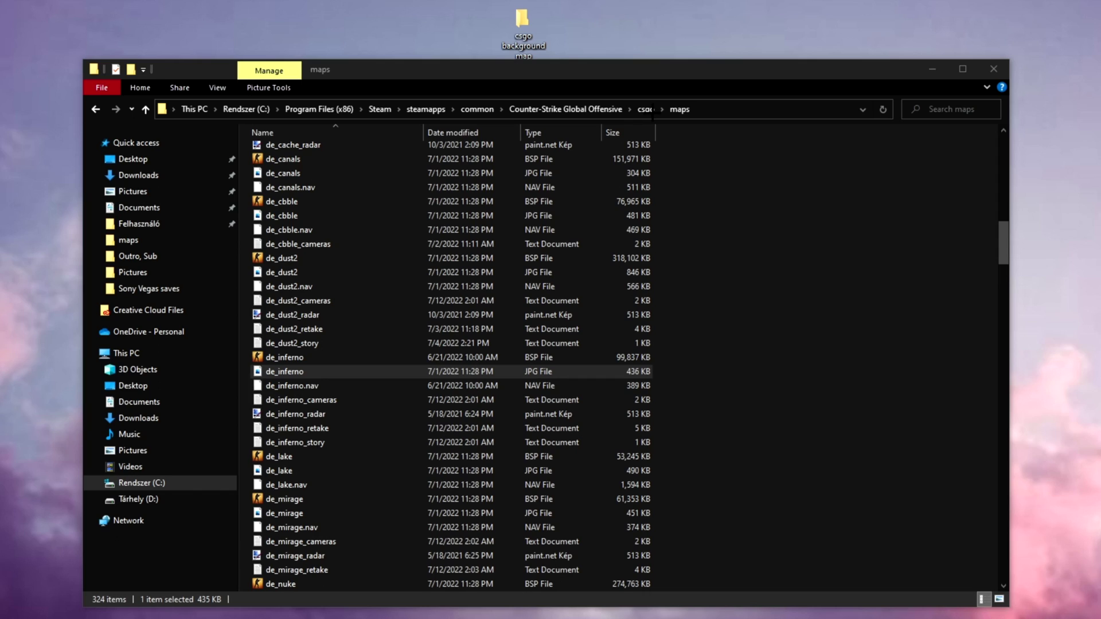
left_click(808, 235)
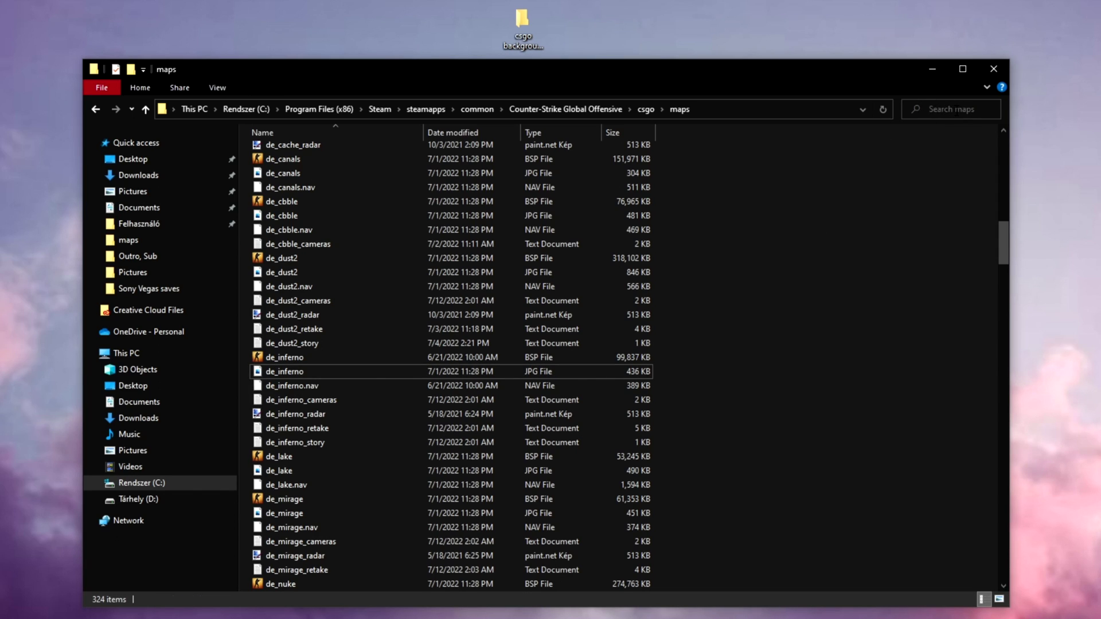
left_click(947, 110)
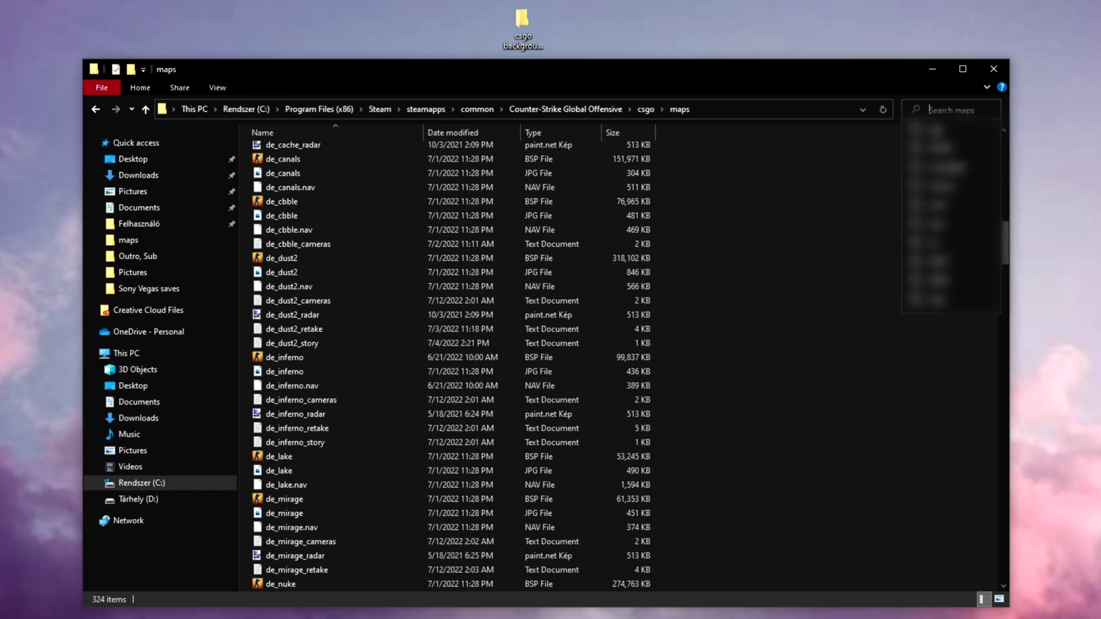
type(".jpg")
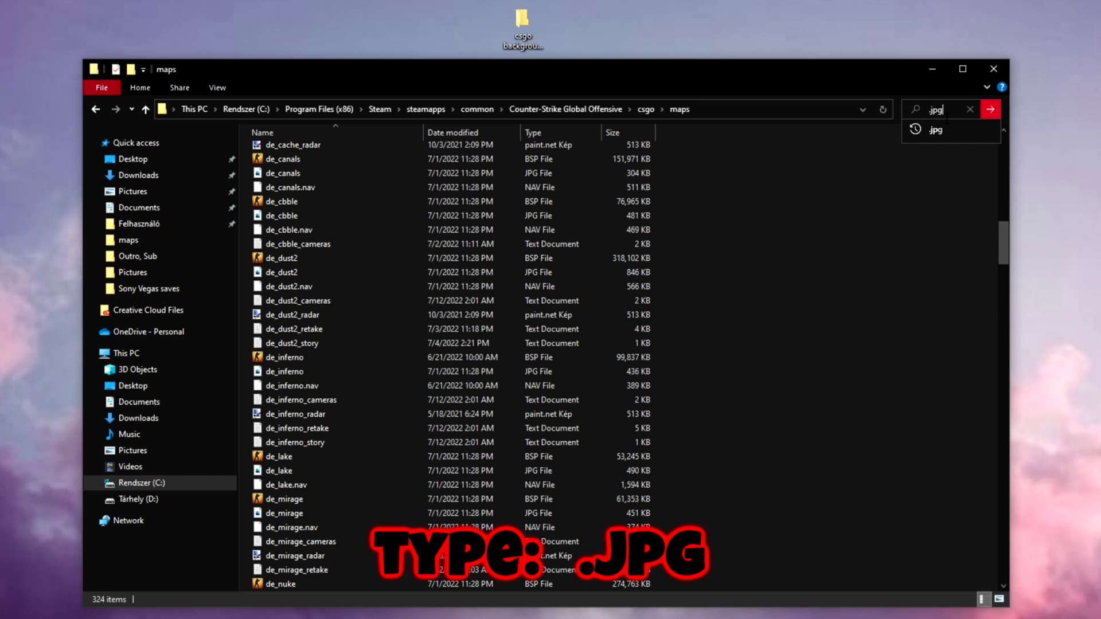
Search maps for .jpg files and move all 227 into 'csgo background map', replacing duplicates
key("Return")
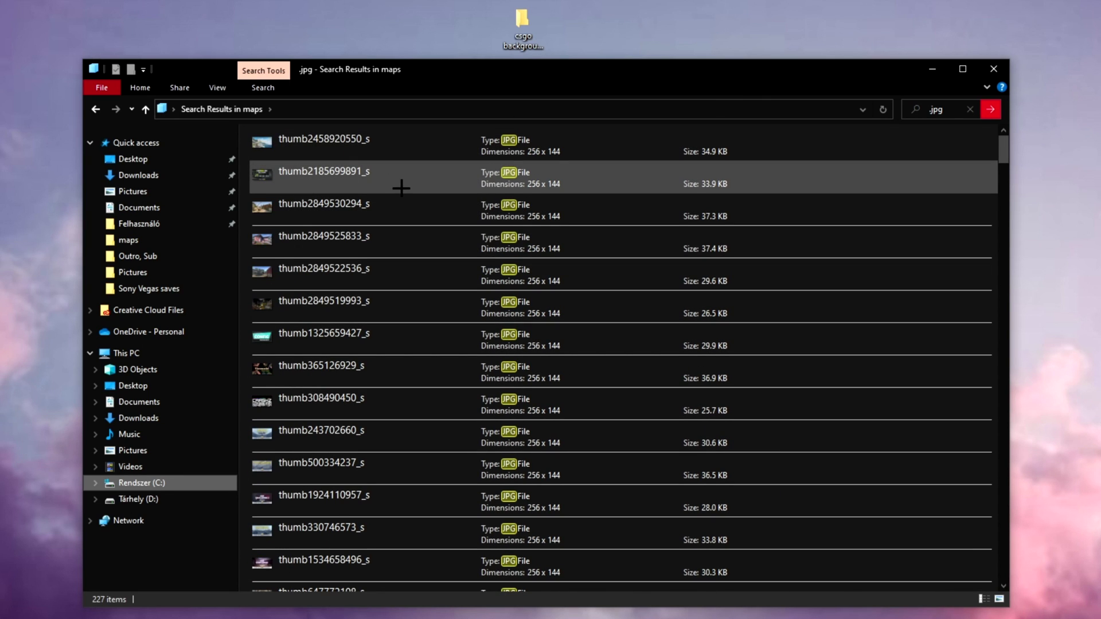
key("ctrl+a")
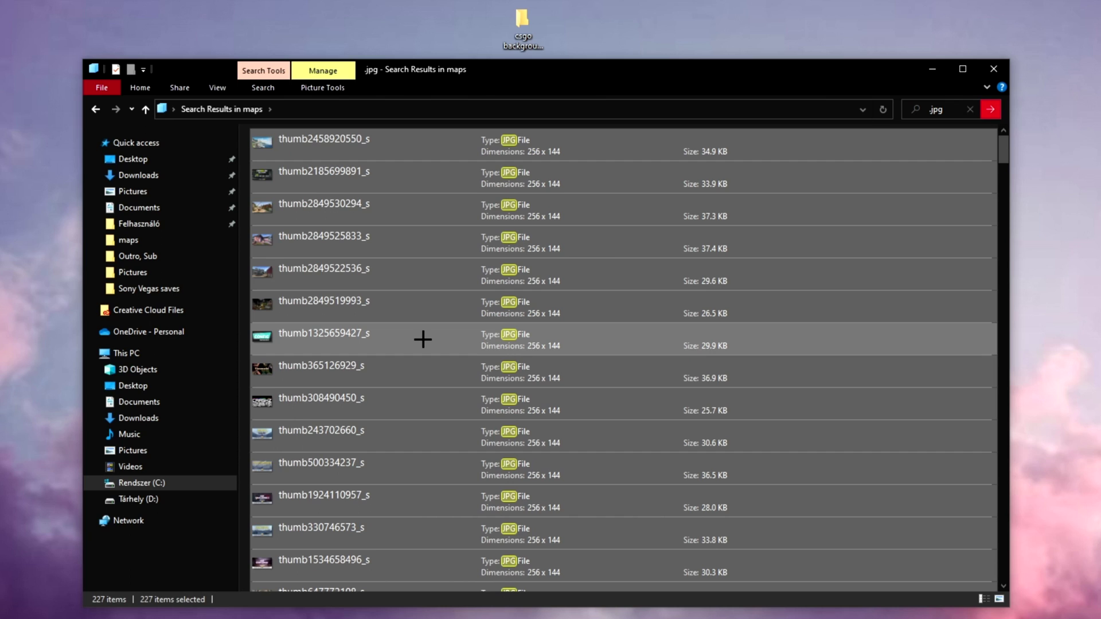
left_click_drag(425, 346, 525, 31)
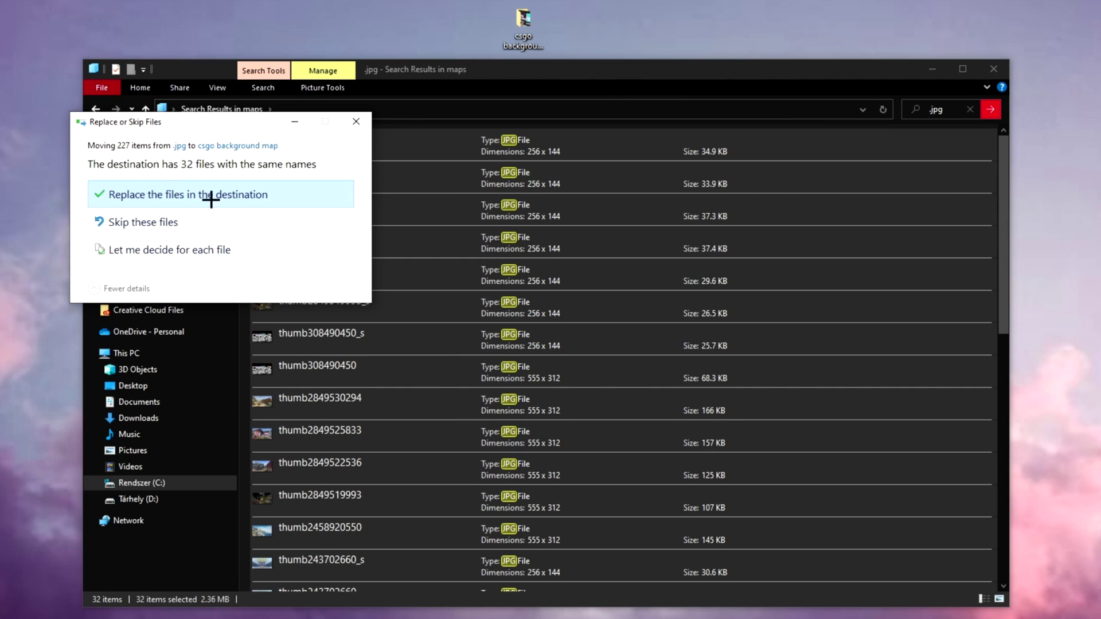
left_click(213, 199)
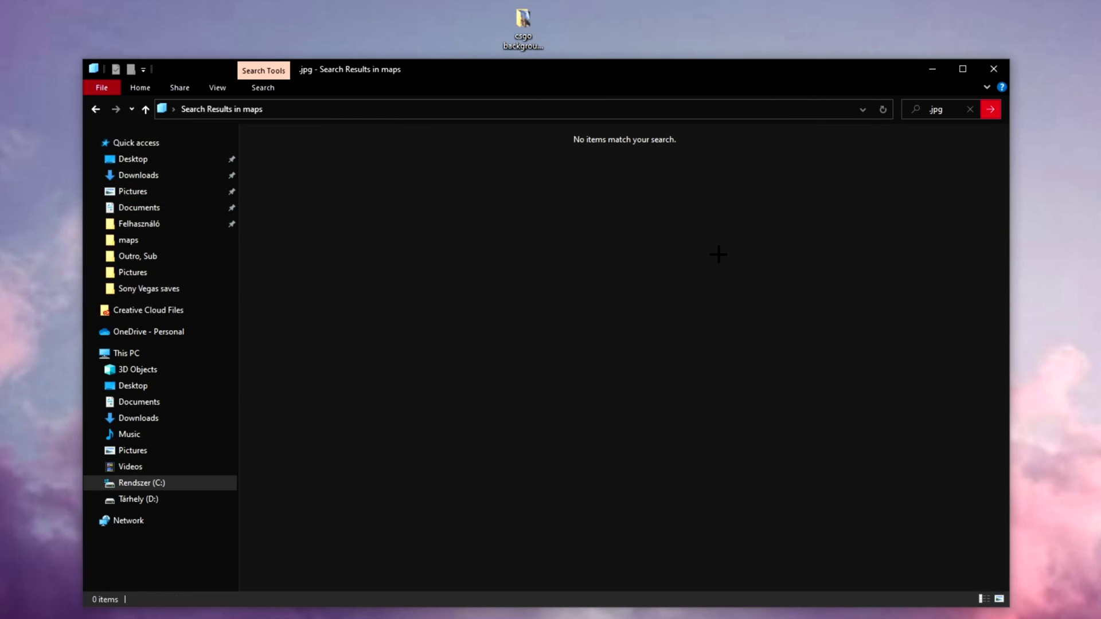
left_click(994, 68)
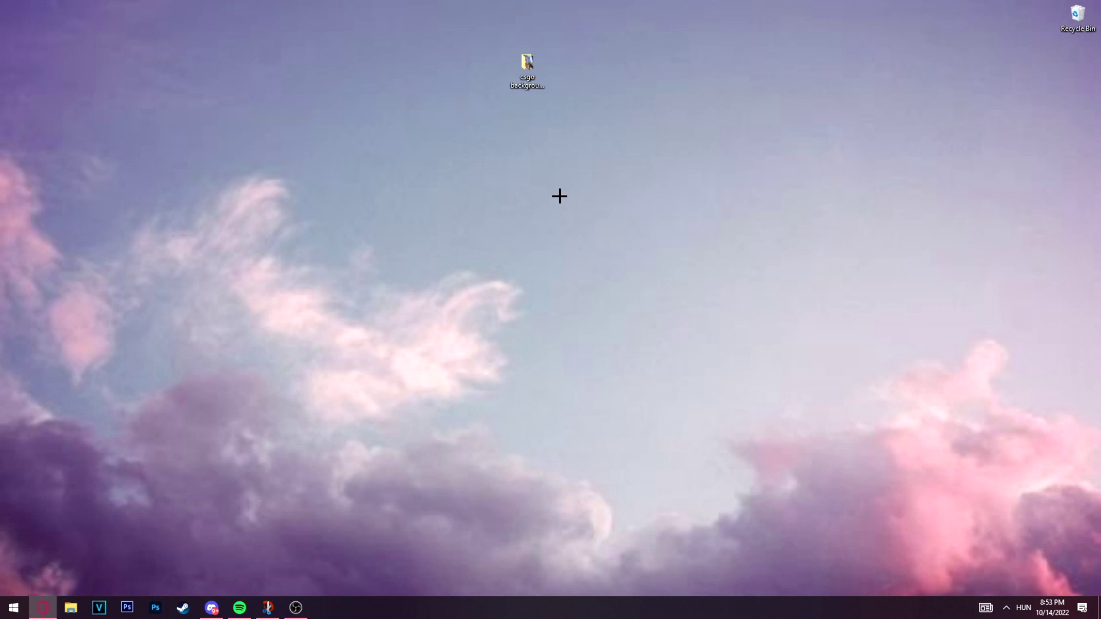
Select all pictures in 'csgo background map', check the maps folder, and close Explorer
double_click(527, 68)
scroll(708, 457, "down", 5)
scroll(707, 456, "up", 5)
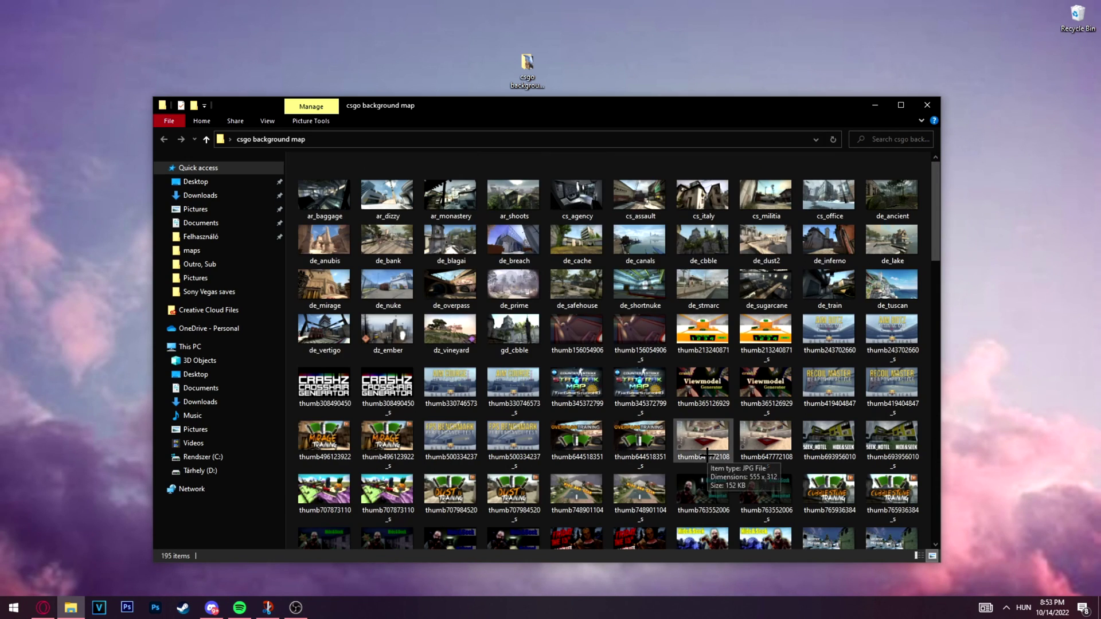
key("ctrl+a")
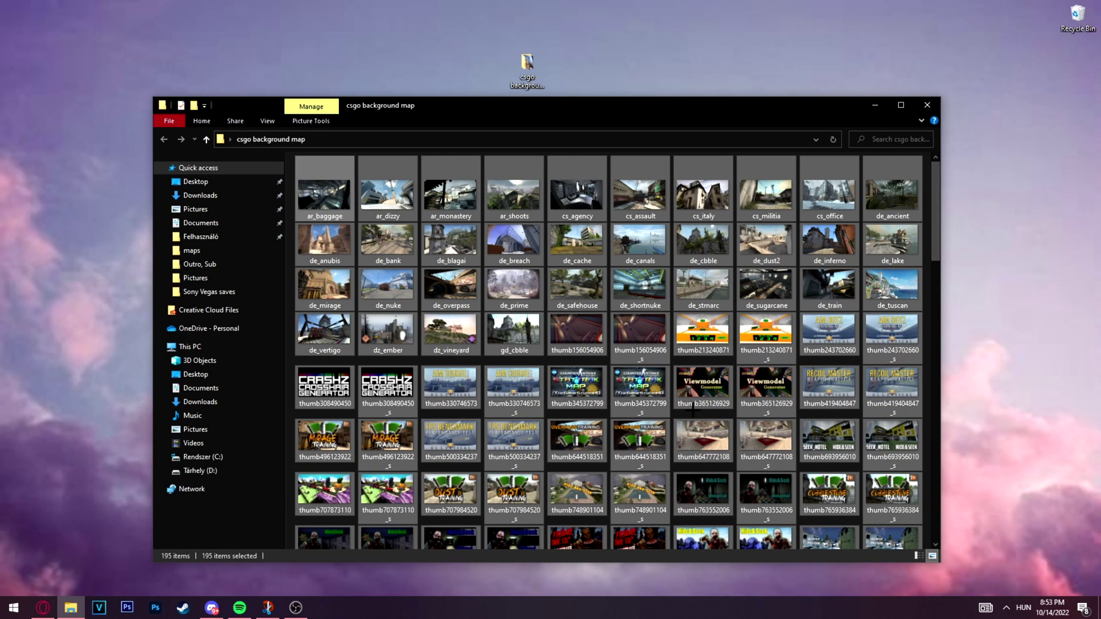
left_click(192, 250)
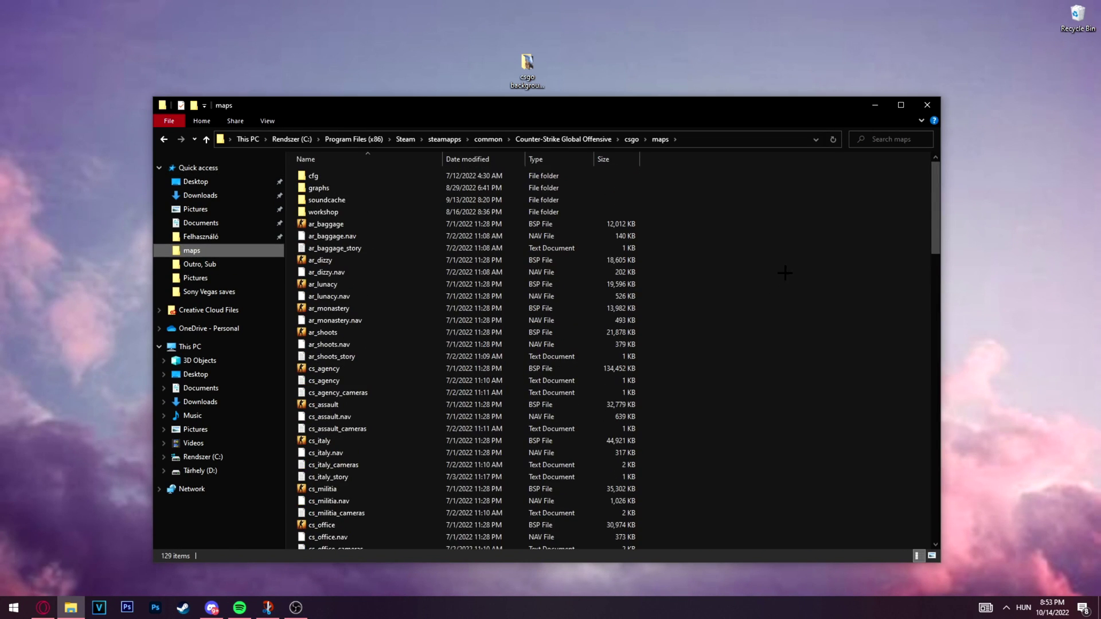
left_click(927, 104)
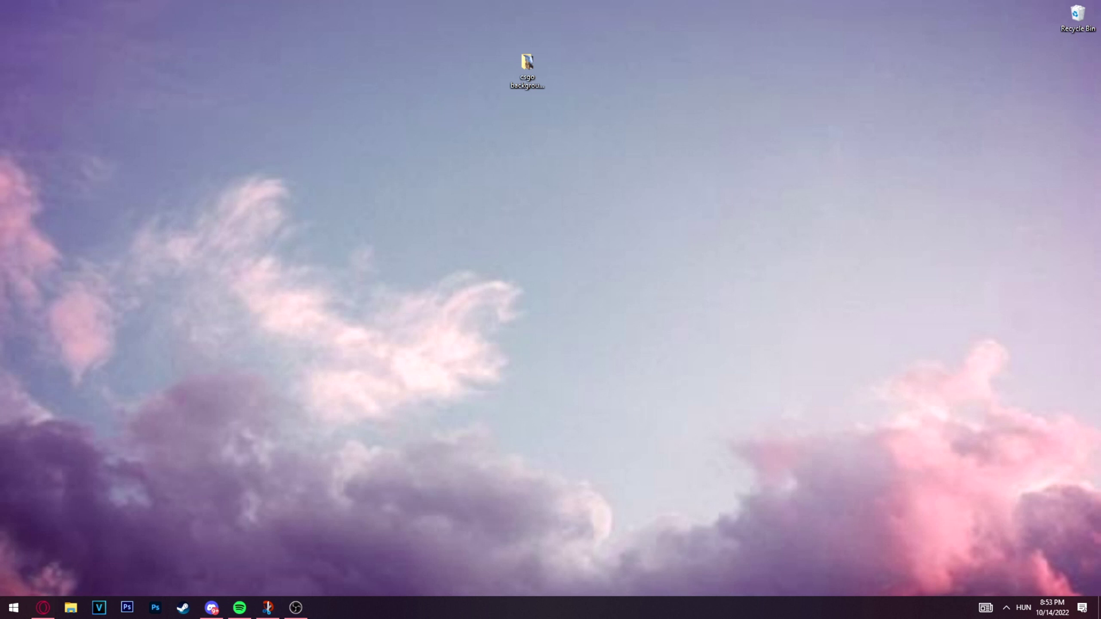
Launch Optimize Drives through a 'defrag' search and look over the C: and D: rows
key("super")
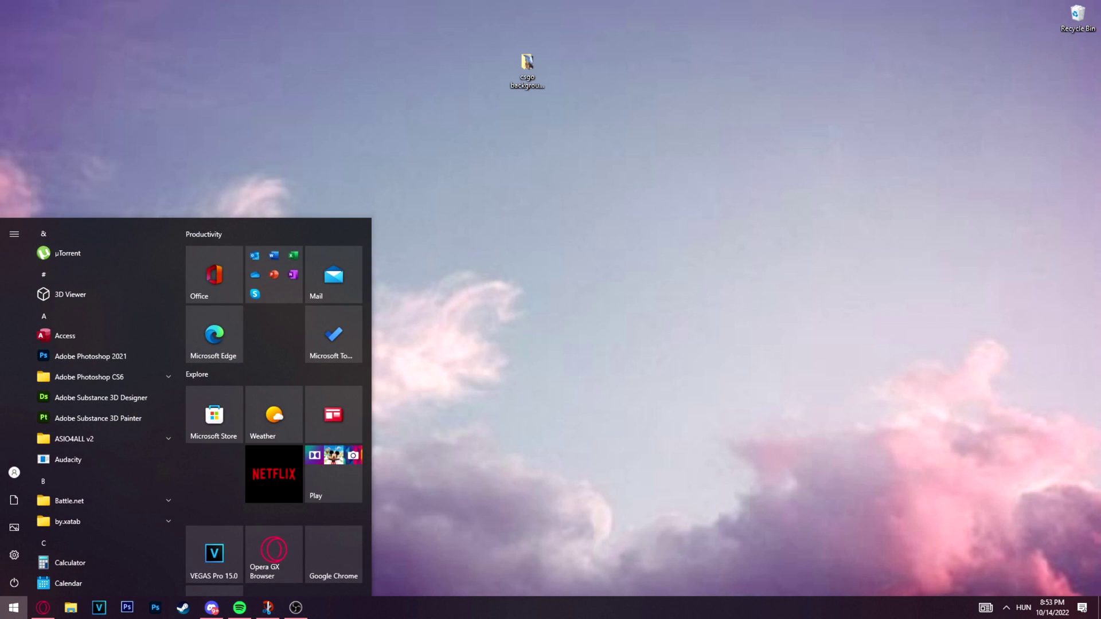
key("super")
key("super")
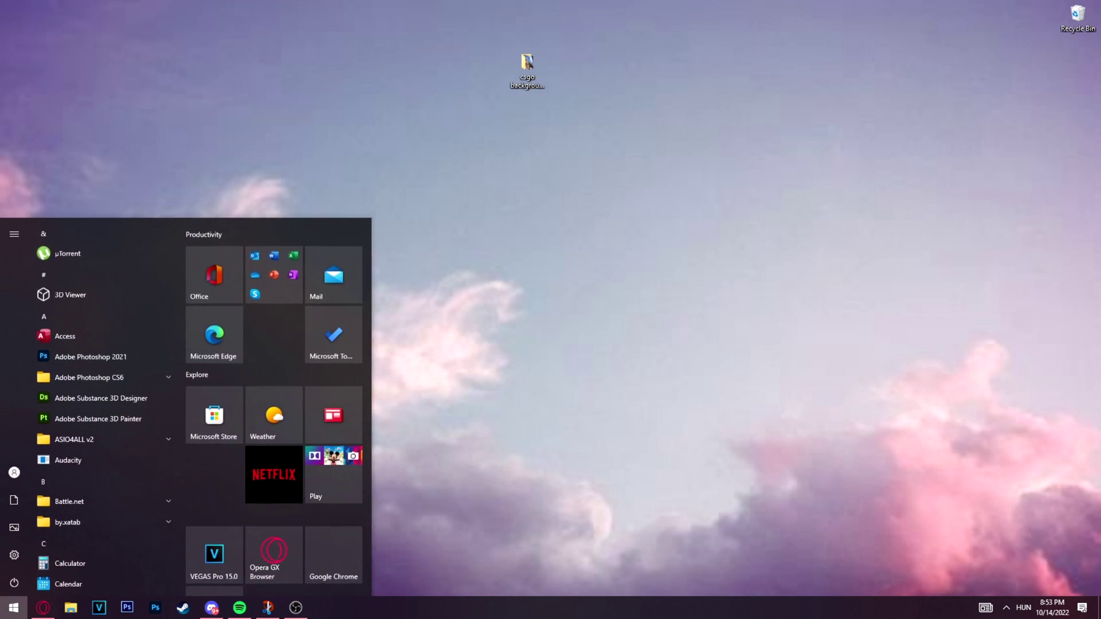
type("def")
key("Return")
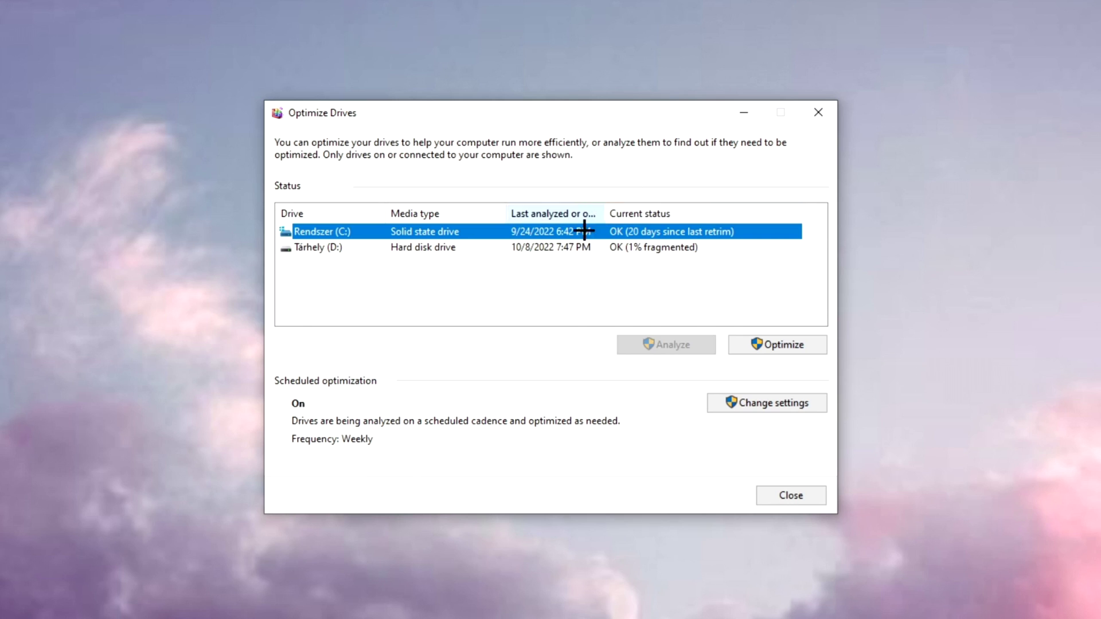
left_click(638, 249)
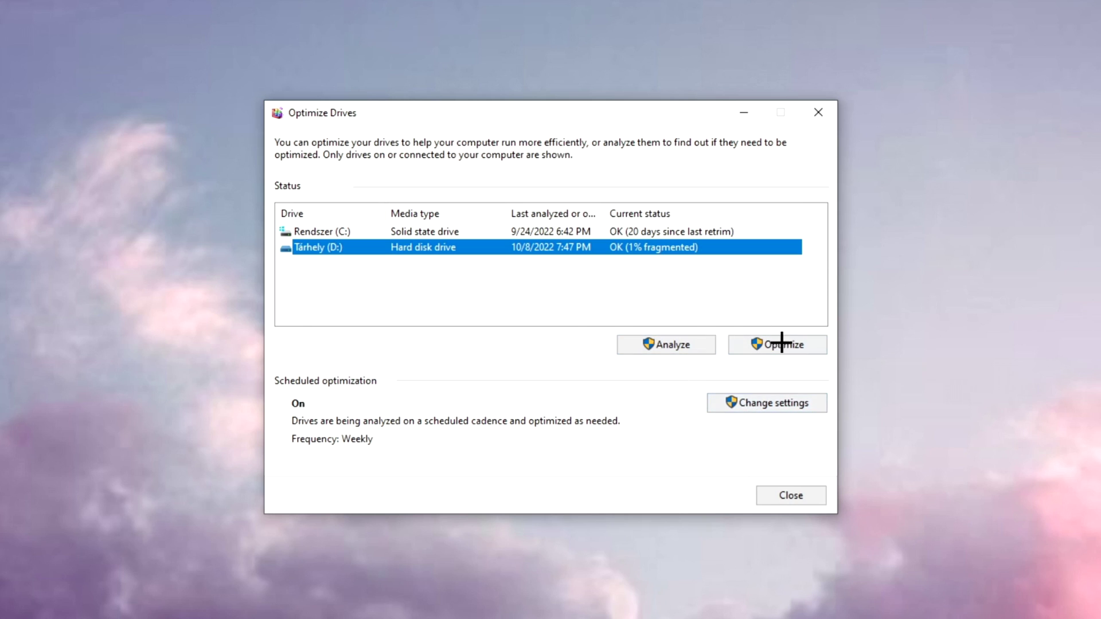
left_click(366, 319)
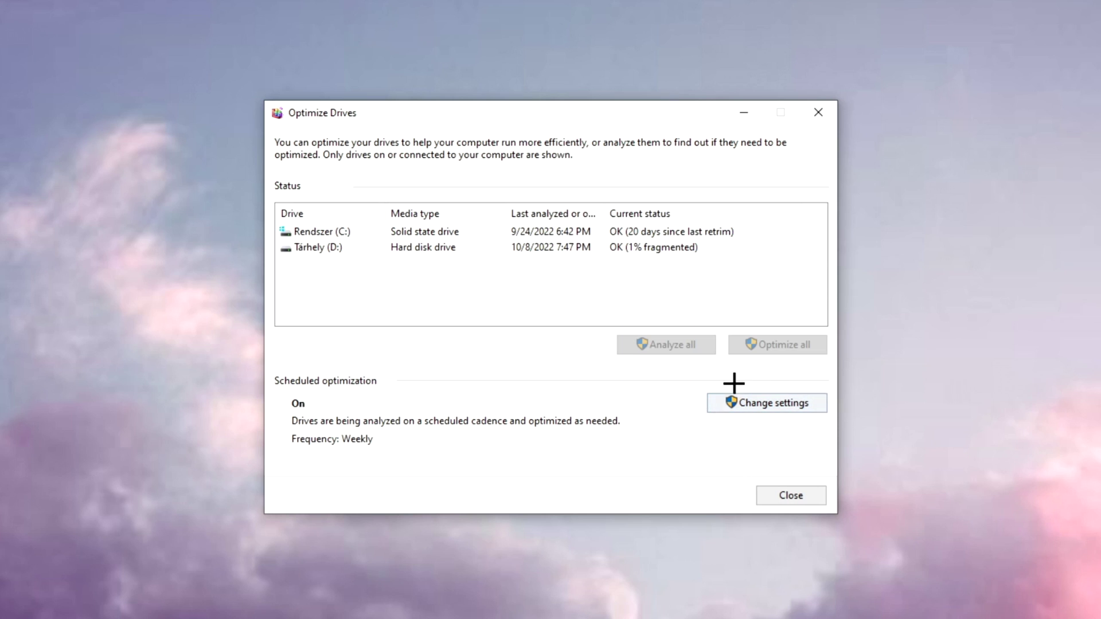
Keep scheduled optimization turned on with a Weekly frequency
left_click(779, 404)
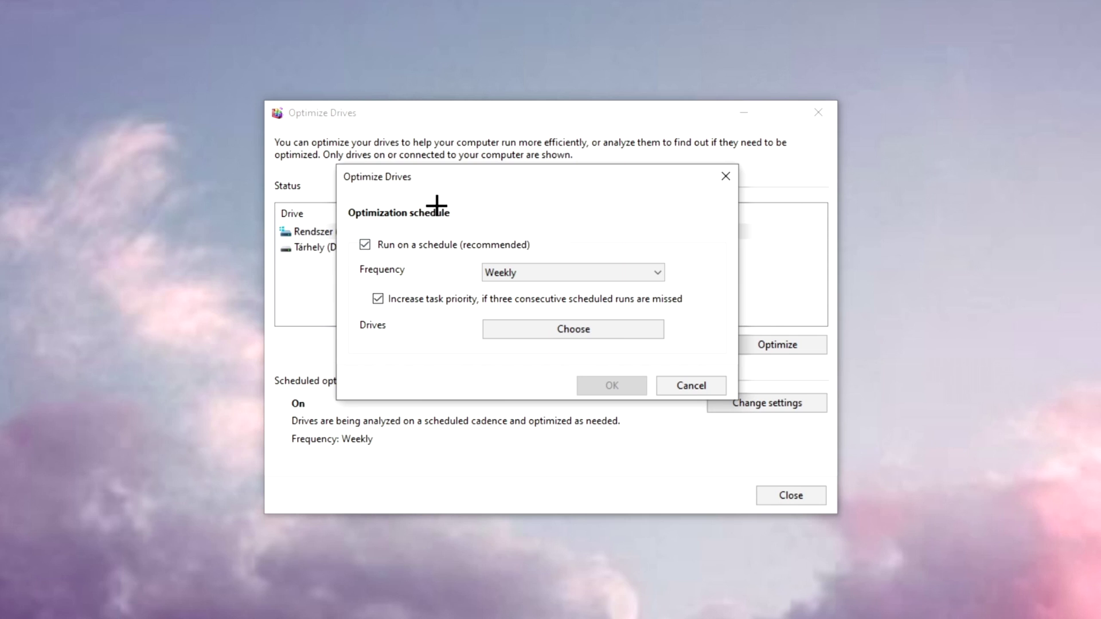
left_click(366, 244)
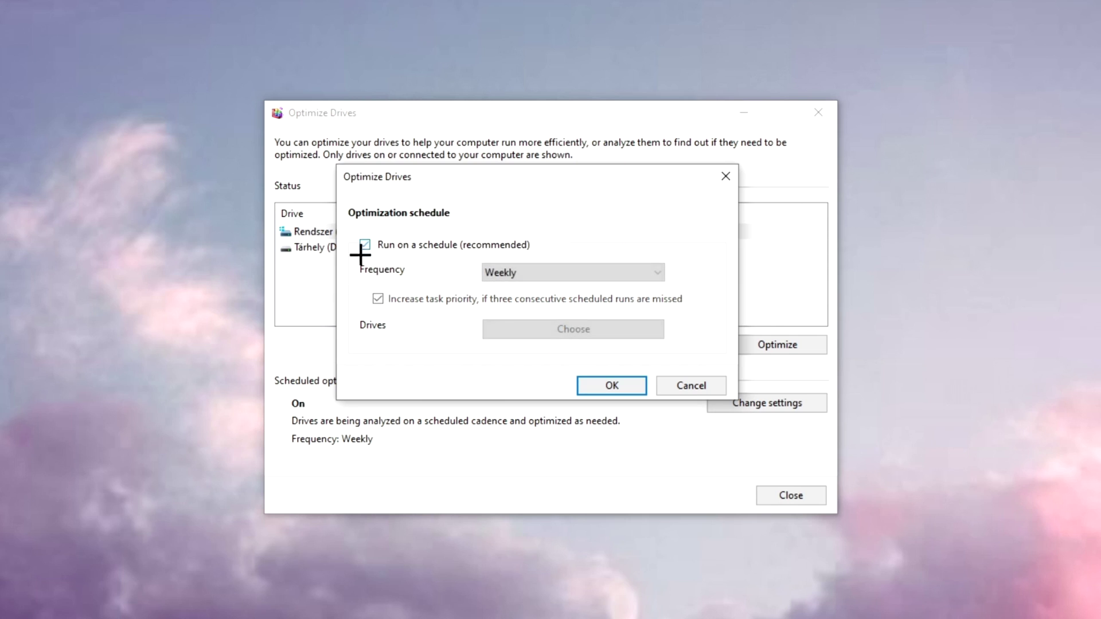
left_click(533, 276)
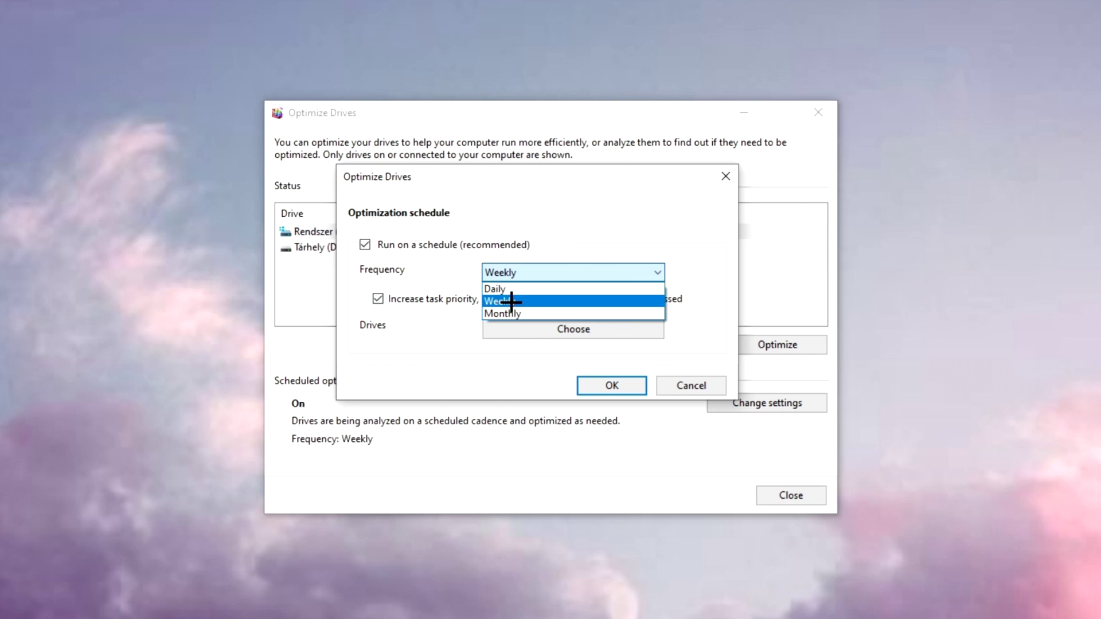
left_click(505, 298)
Include both the C: and D: drives in the schedule and confirm the settings
left_click(523, 331)
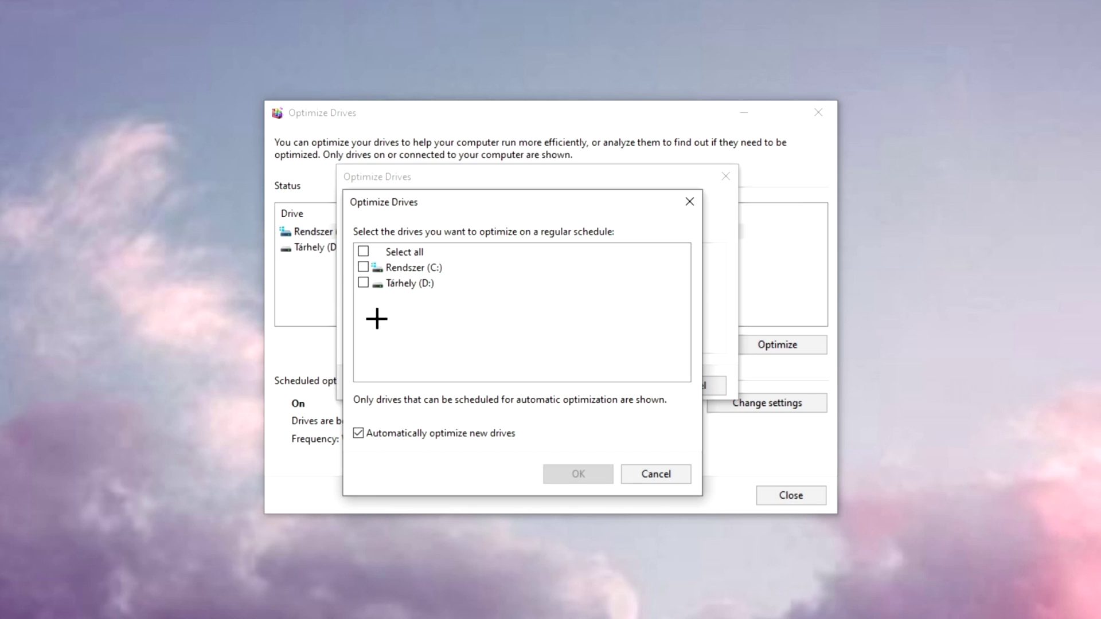
left_click(363, 251)
left_click(363, 282)
left_click(364, 283)
left_click(363, 251)
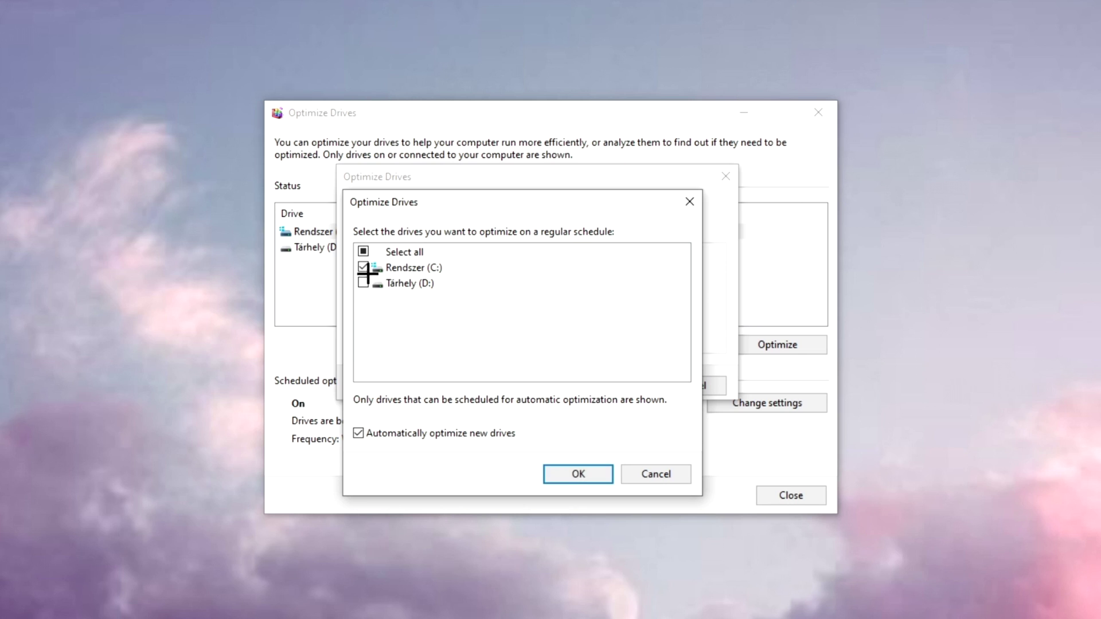
left_click(363, 251)
left_click(579, 474)
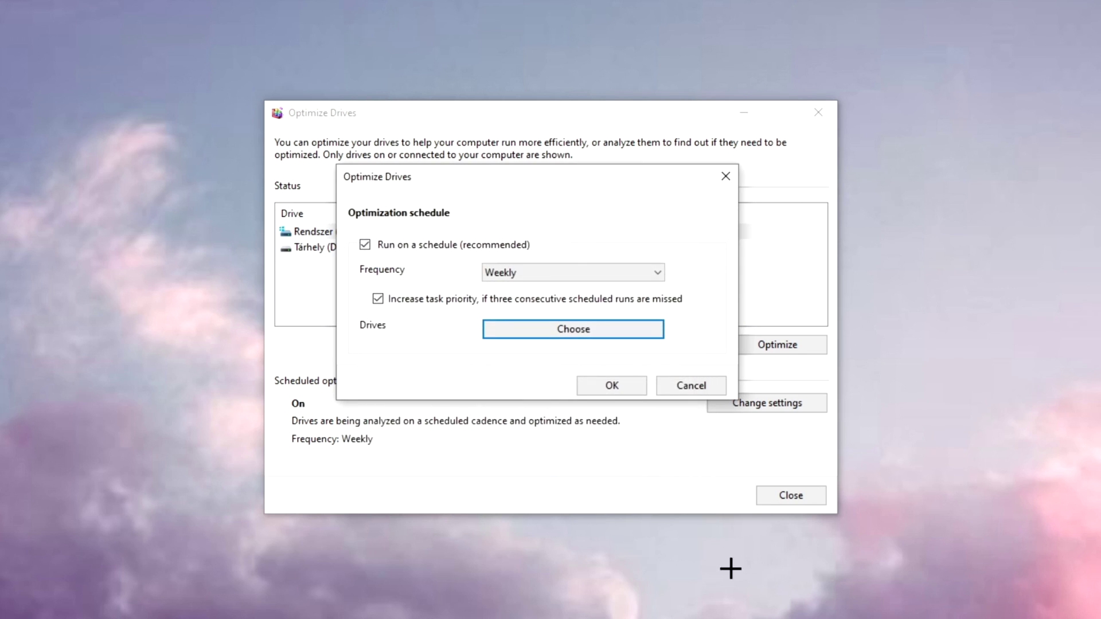
left_click(594, 386)
left_click(400, 248)
left_click_drag(398, 297, 337, 260)
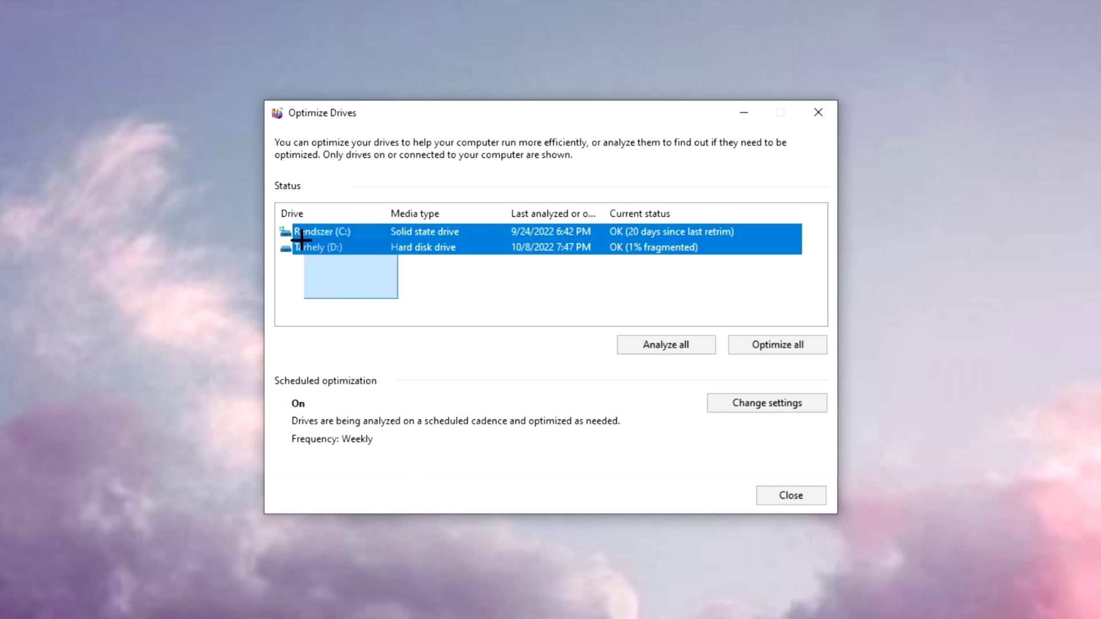
left_click(451, 316)
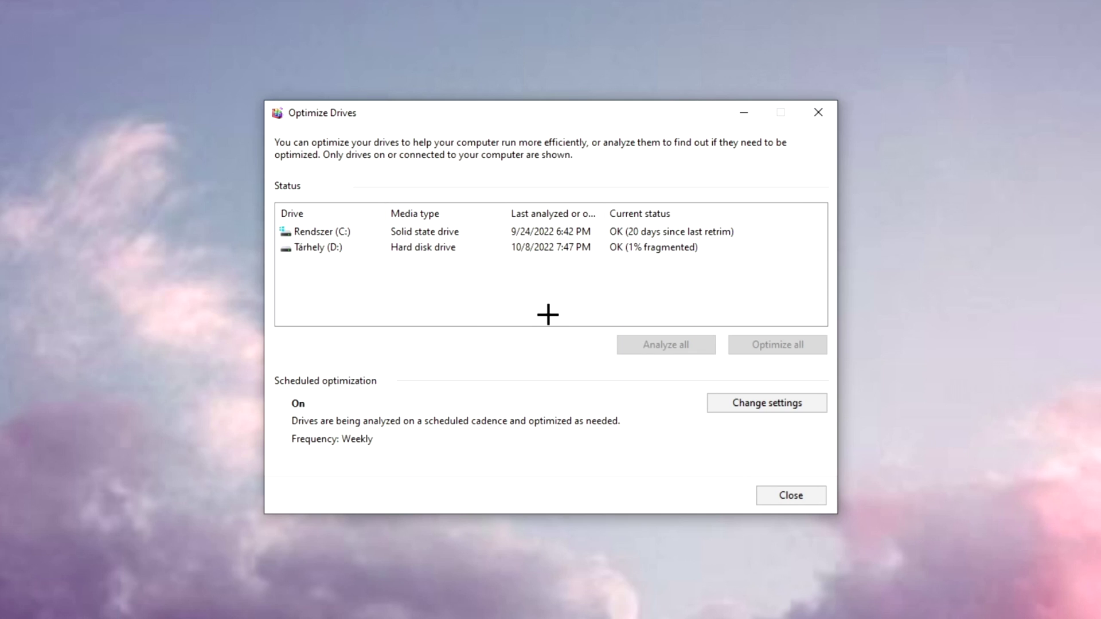
left_click(450, 230)
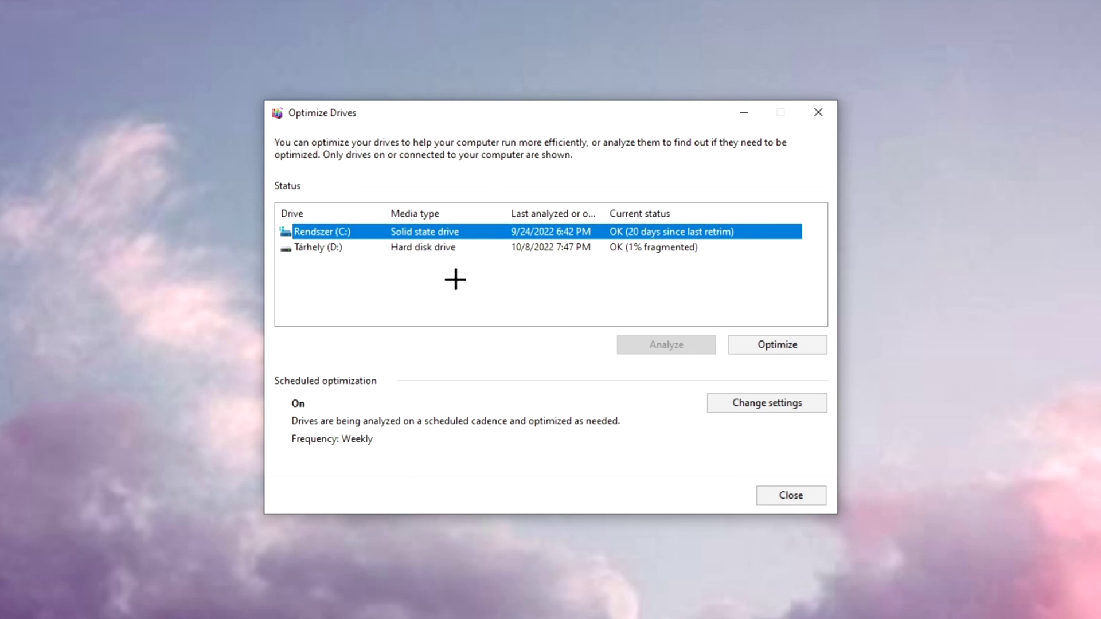
left_click(475, 311)
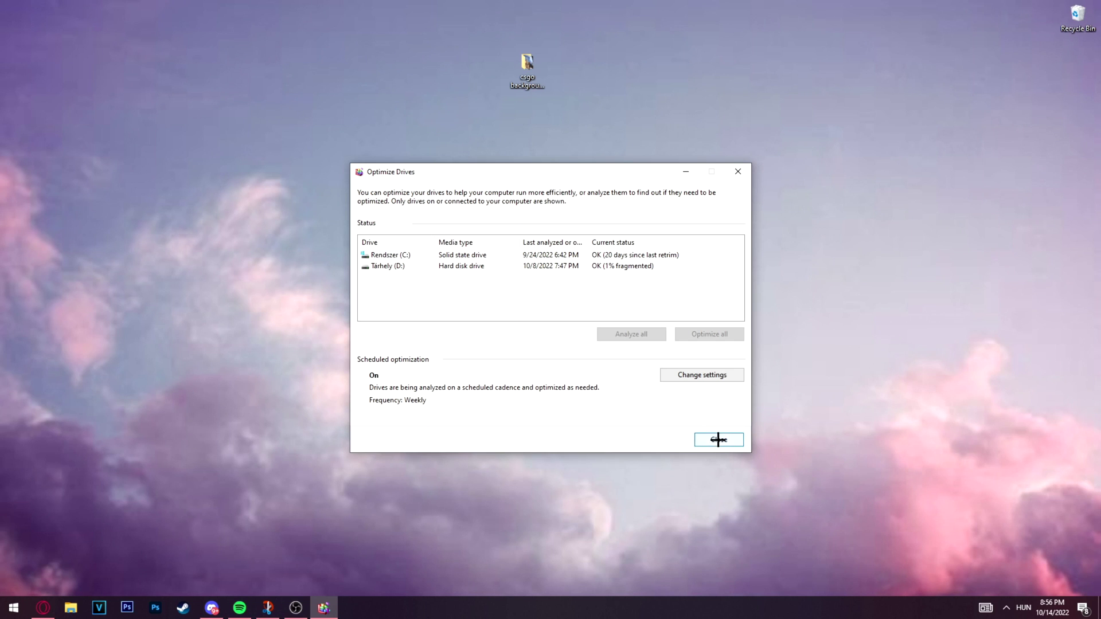
left_click(718, 440)
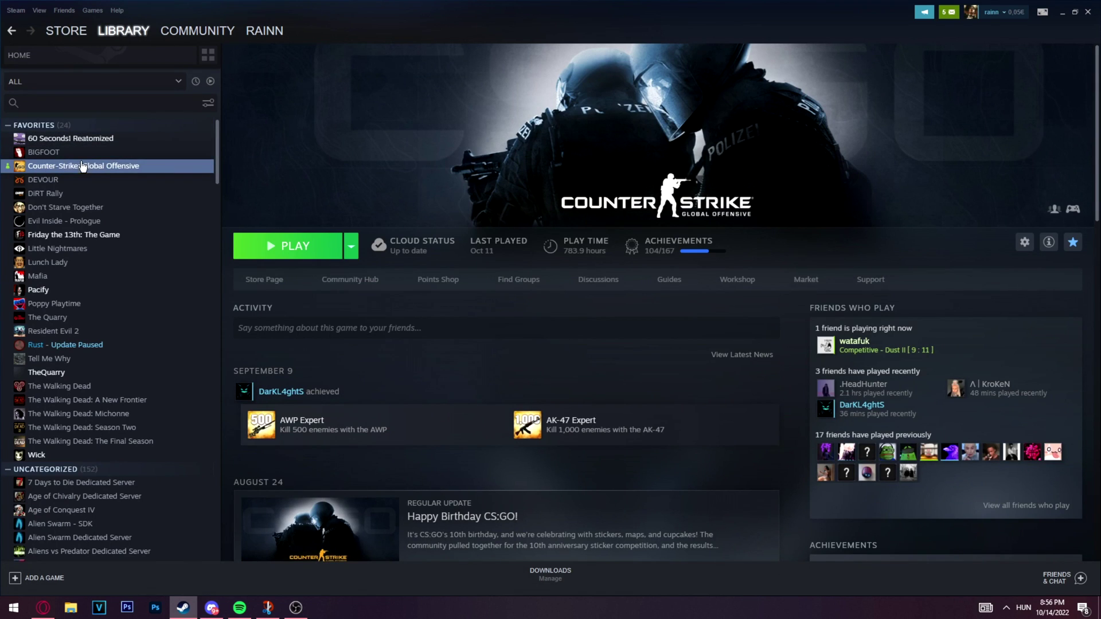
Add -d3d9ex after 'forcepreload 1' in CS:GO's launch options, then close Properties
right_click(89, 172)
left_click(129, 237)
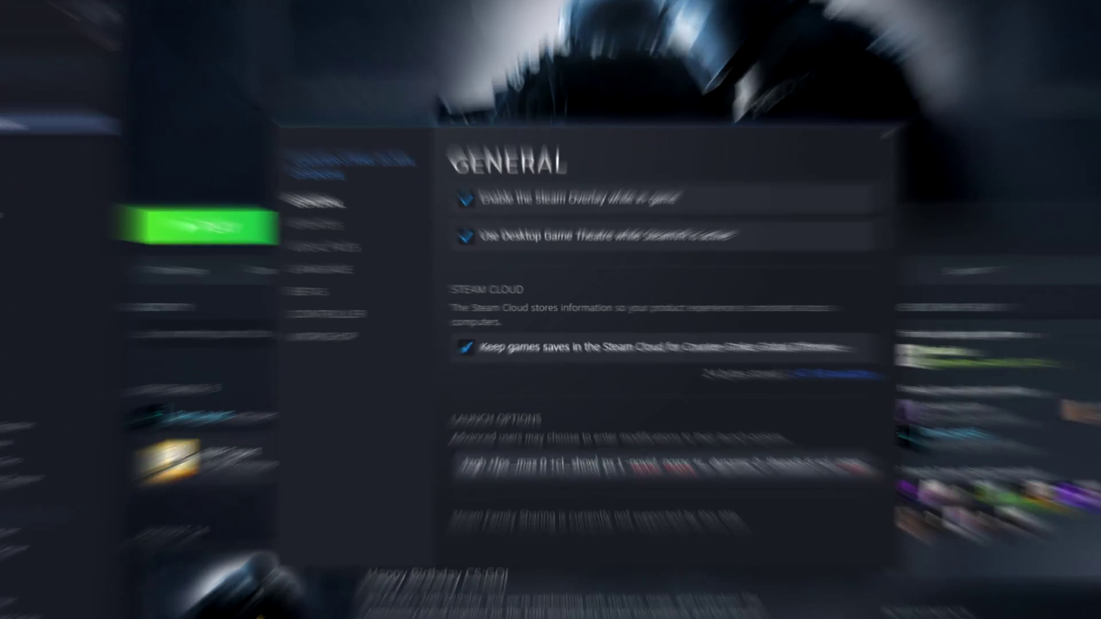
left_click_drag(566, 433, 825, 433)
left_click(764, 481)
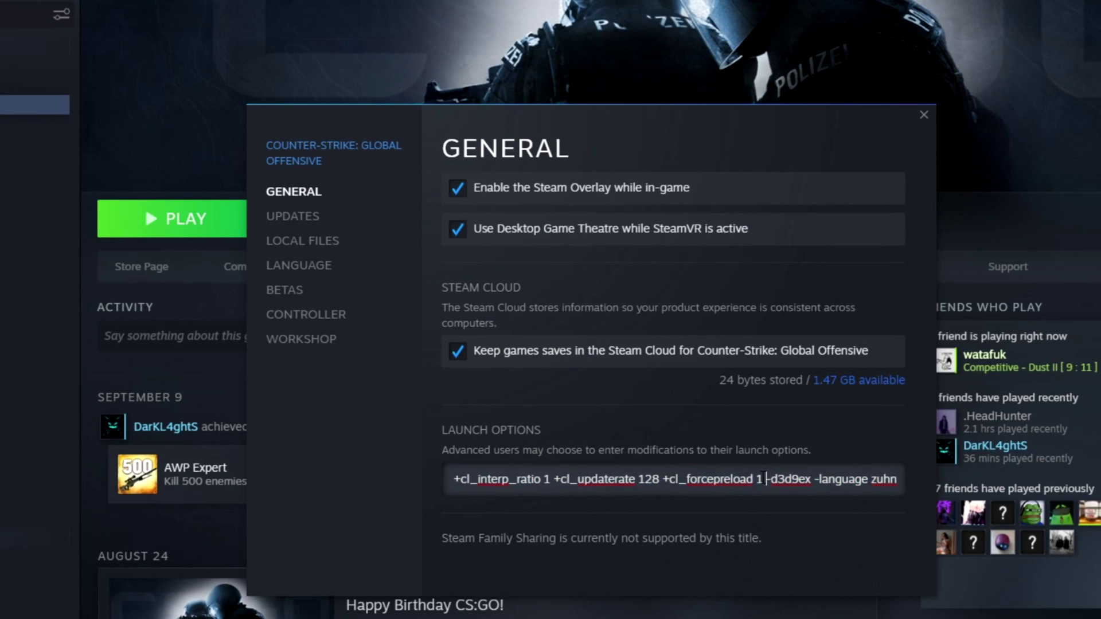
left_click_drag(778, 482, 811, 484)
key("Escape")
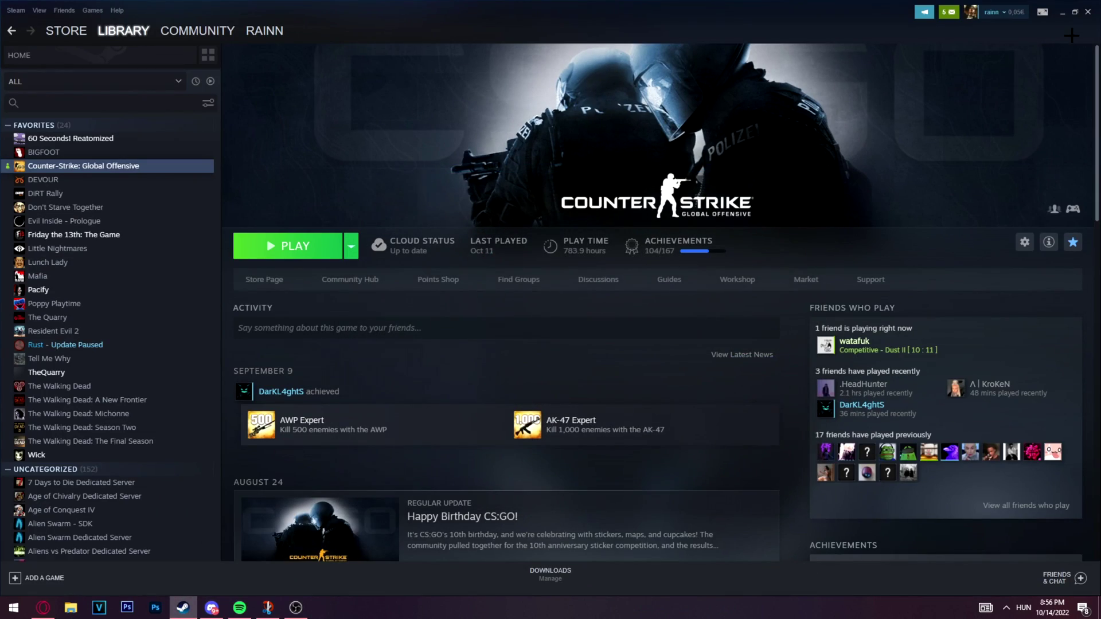